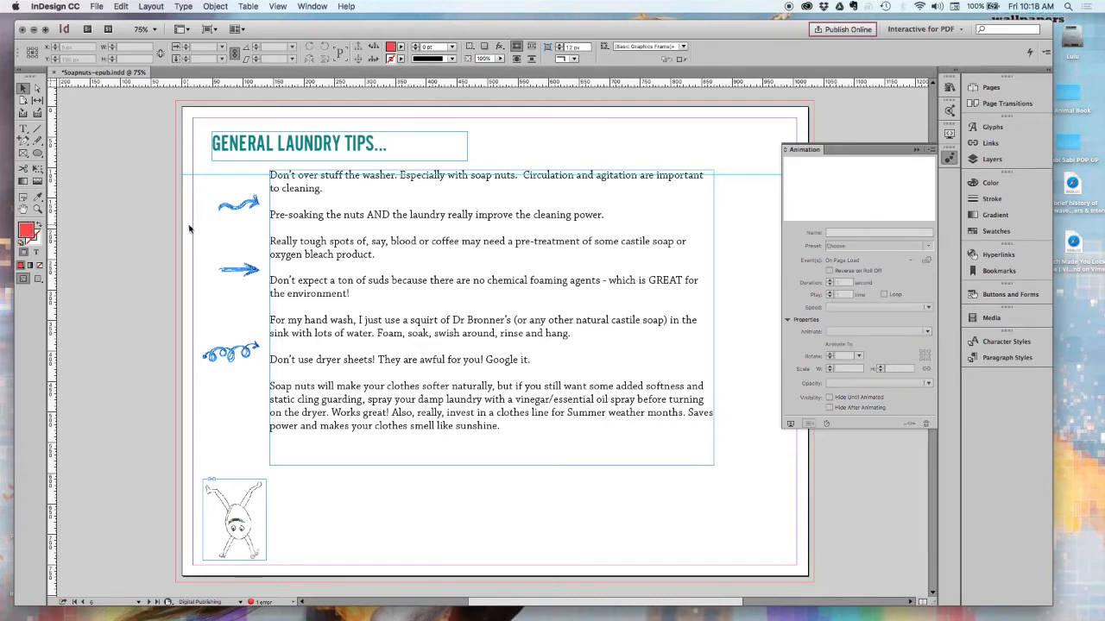
Apply the Fly in from Left animation preset to each of the three blue arrows beside the laundry tips.
{"action": "left_click", "coordinate": [239, 204]}
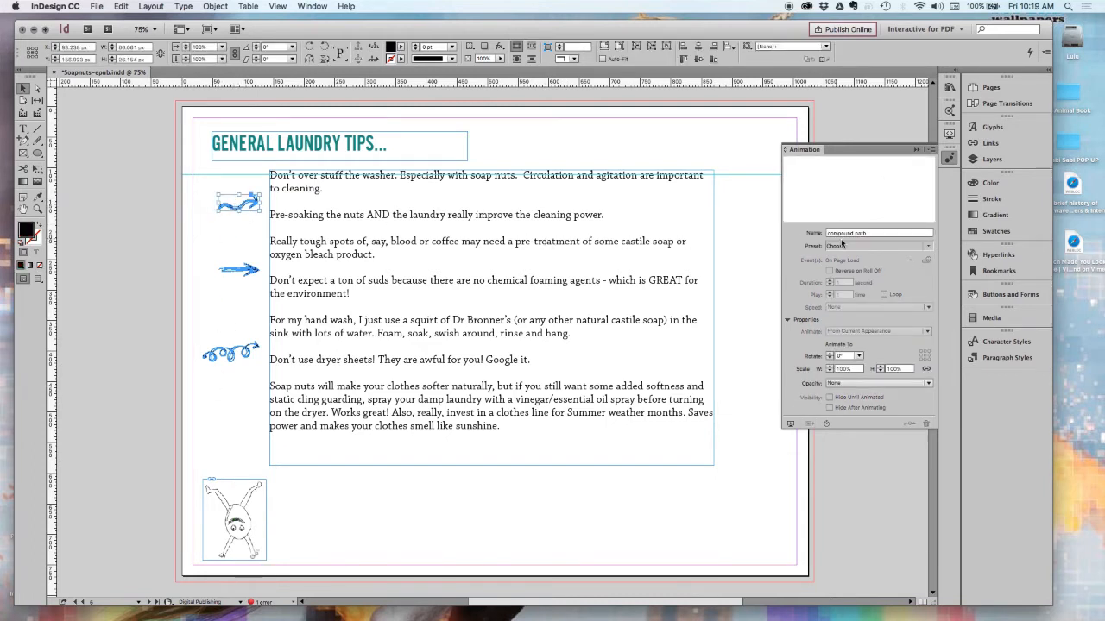
{"action": "left_click", "coordinate": [927, 247]}
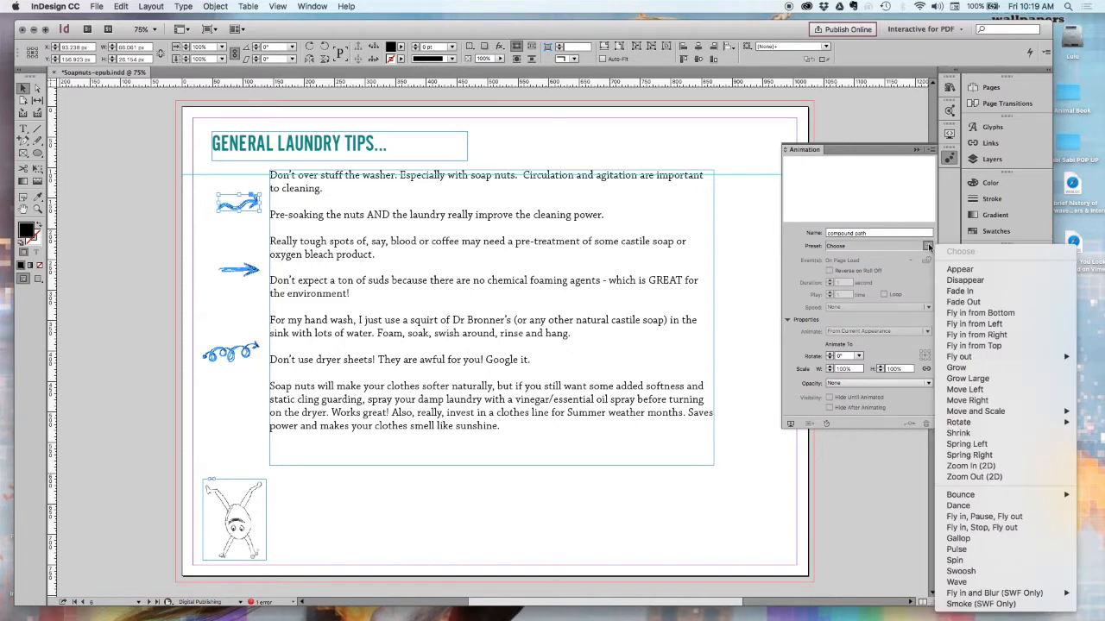
{"action": "left_click", "coordinate": [973, 324]}
{"action": "left_click", "coordinate": [250, 272]}
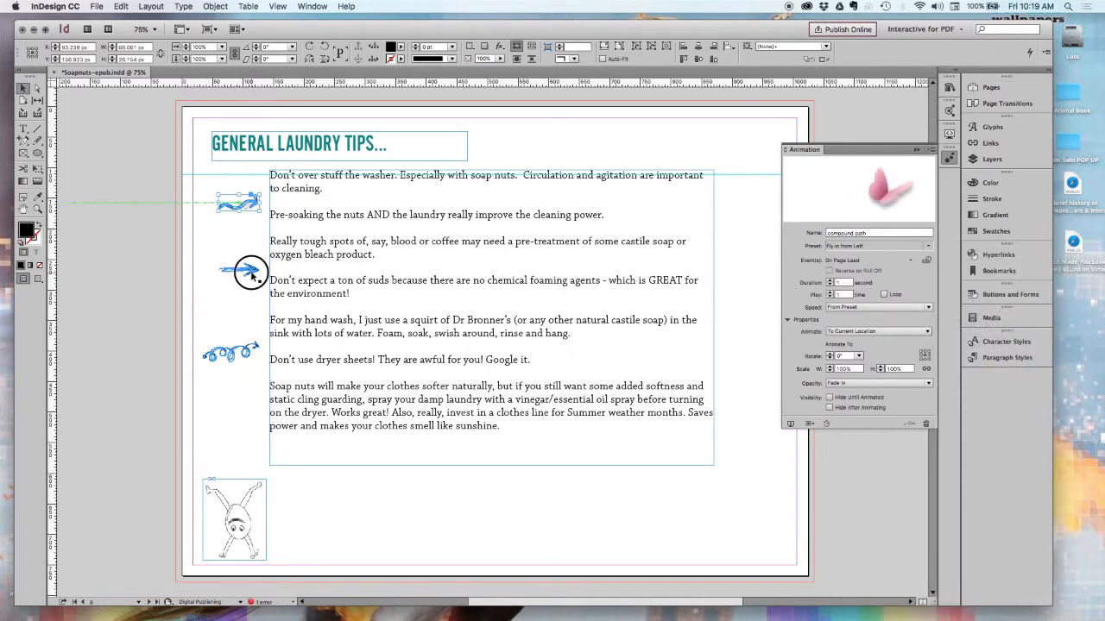
{"action": "left_click", "coordinate": [923, 249]}
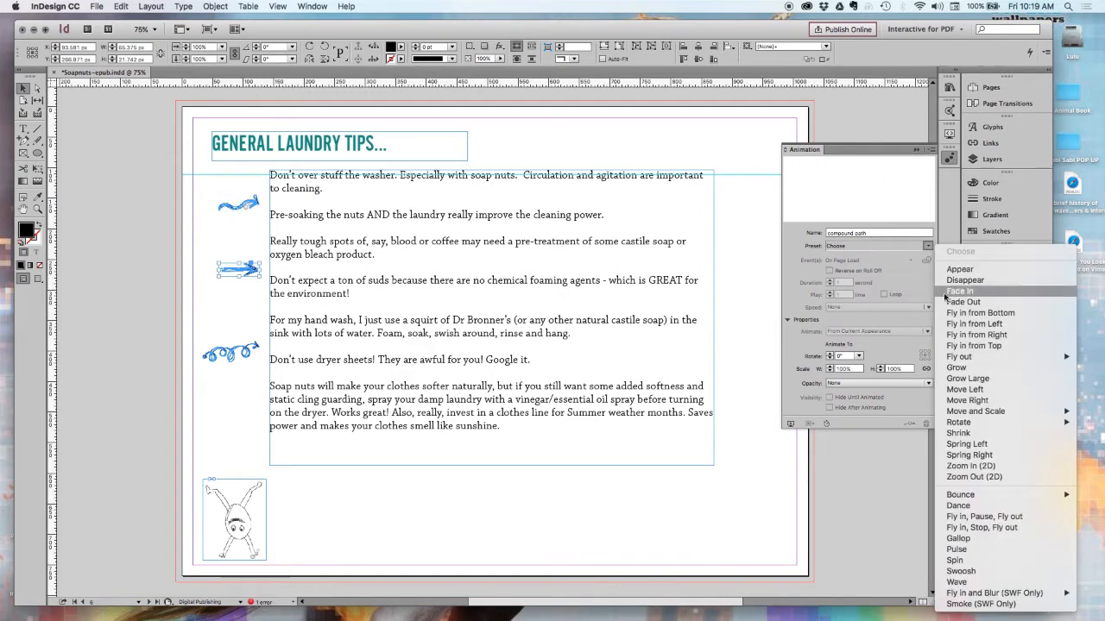
{"action": "left_click", "coordinate": [948, 324]}
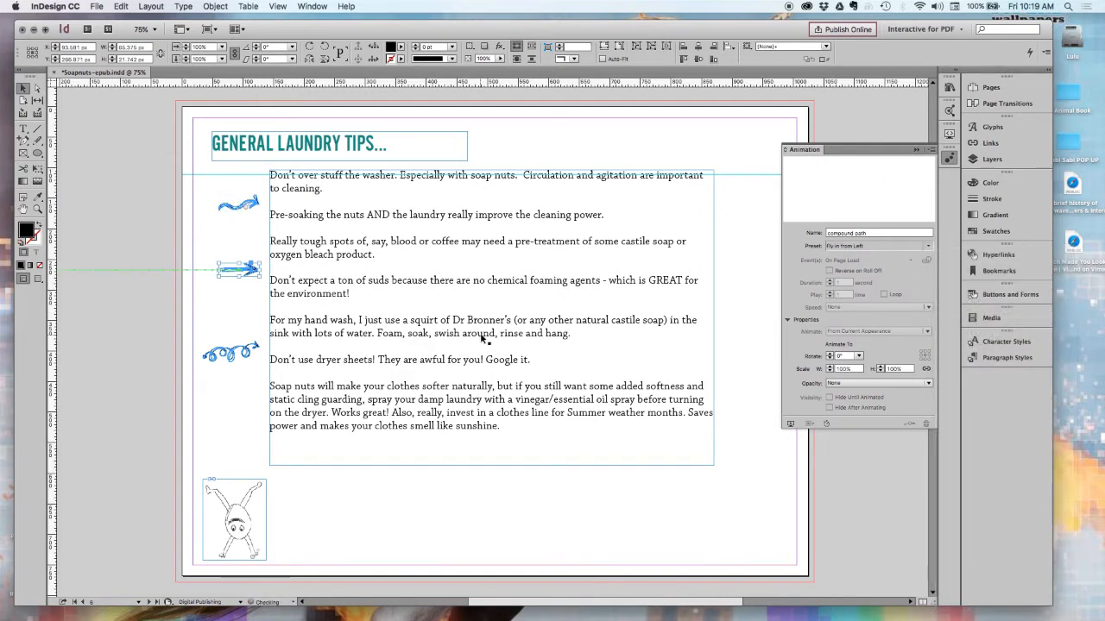
{"action": "left_click", "coordinate": [230, 356]}
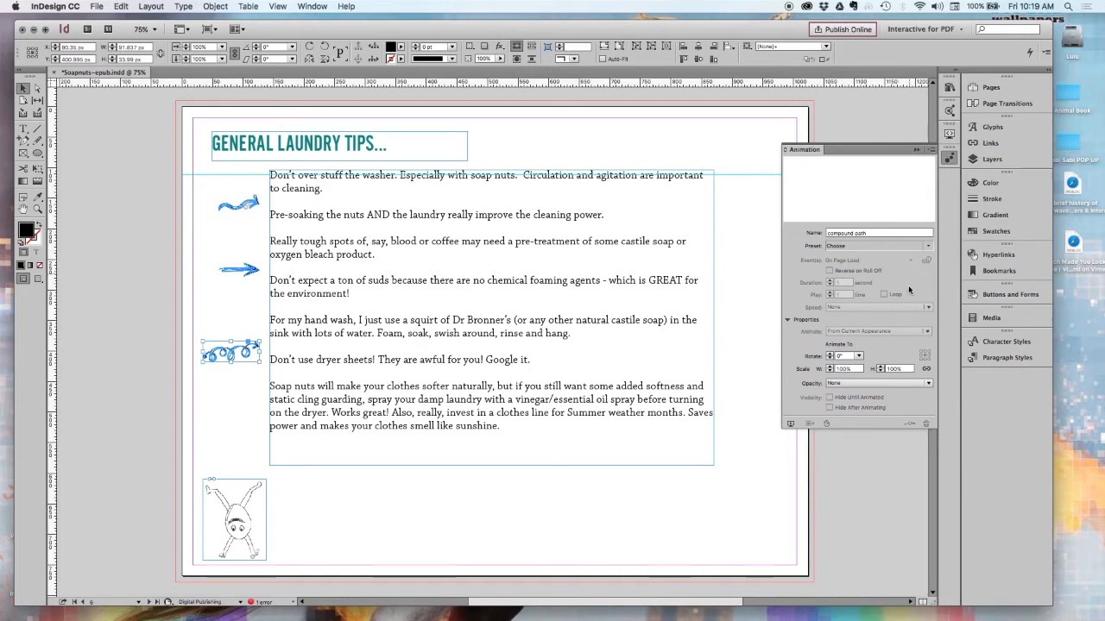
{"action": "left_click", "coordinate": [925, 246]}
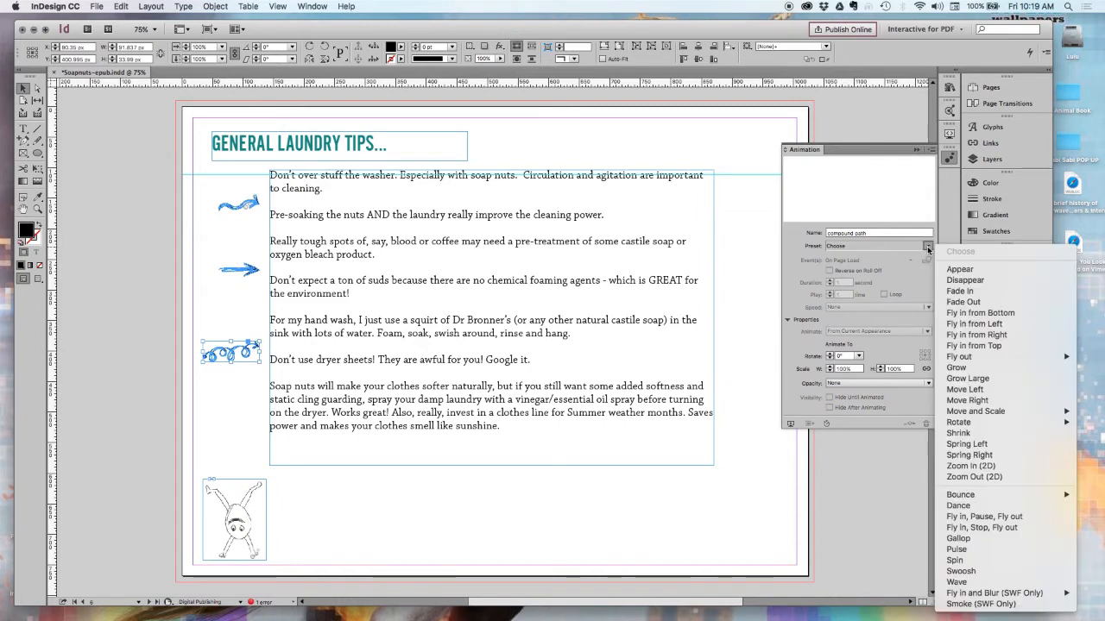
{"action": "left_click", "coordinate": [942, 324]}
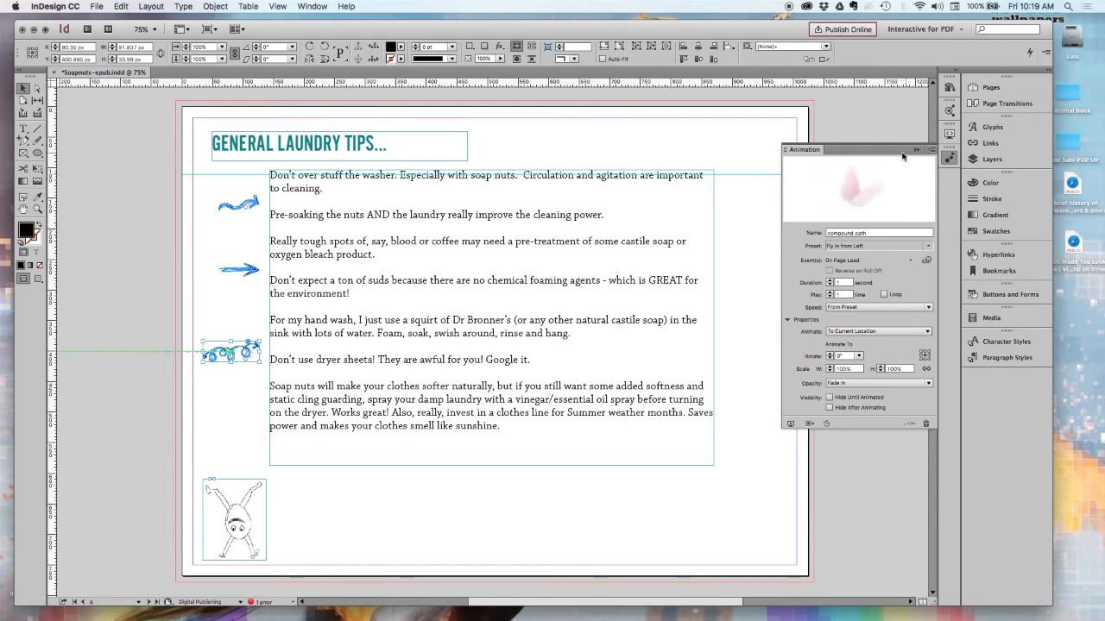
Play the page's animations in the EPUB Interactivity Preview, then stop and close the preview.
{"action": "left_click", "coordinate": [949, 134]}
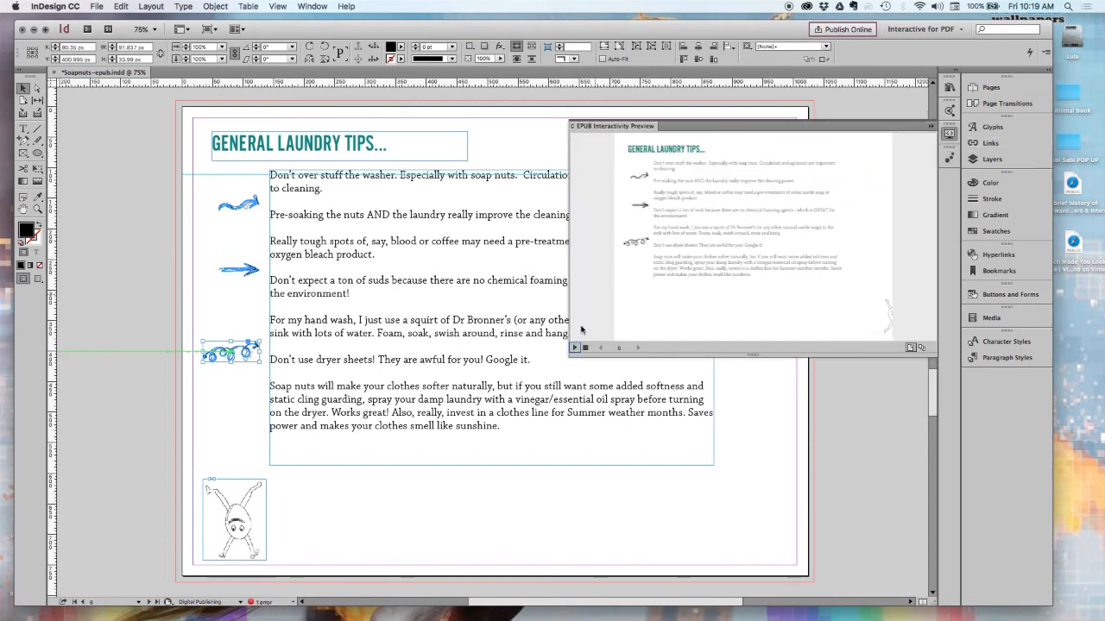
{"action": "left_click", "coordinate": [574, 348]}
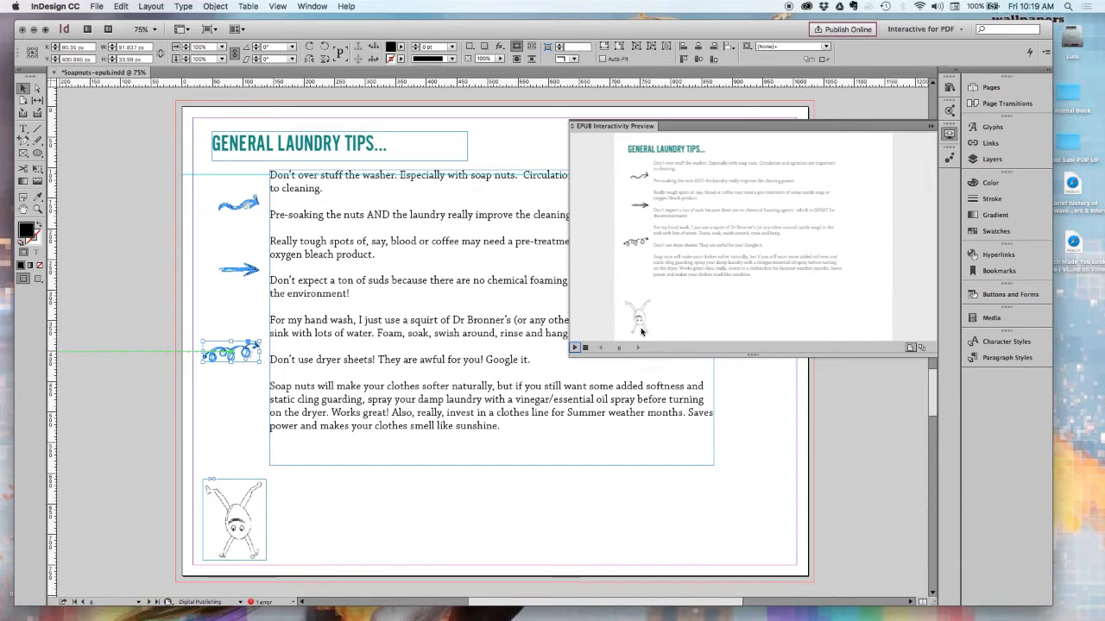
{"action": "left_click", "coordinate": [584, 347]}
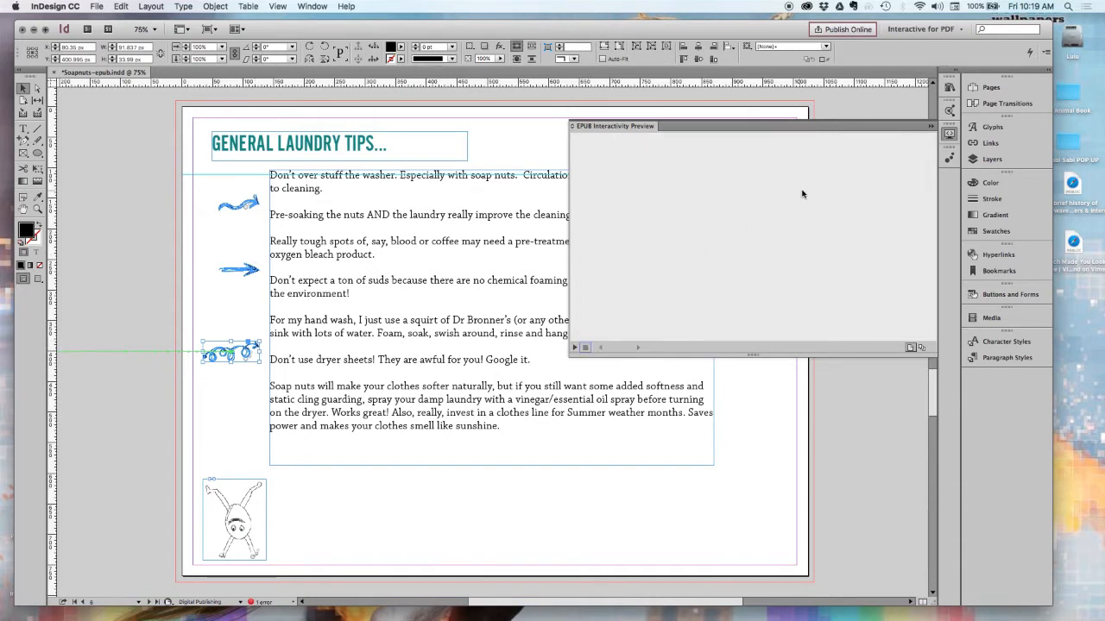
{"action": "left_click", "coordinate": [931, 126]}
Change the animation preset of the upside-down nut image (tumblenut.psd) to Move Right.
{"action": "left_click", "coordinate": [249, 502]}
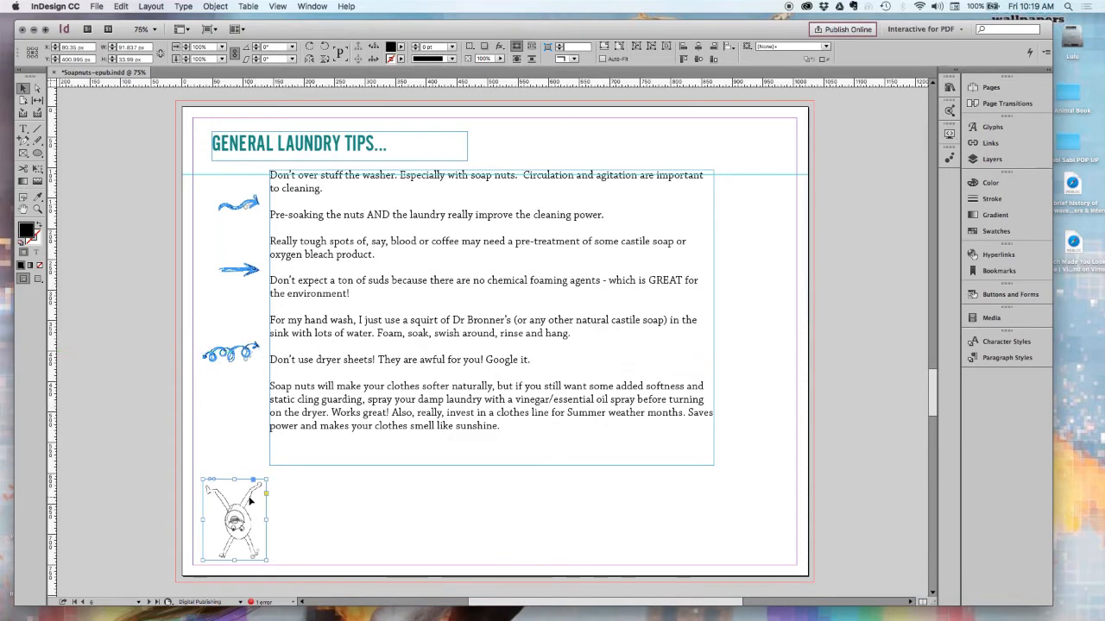
{"action": "left_click", "coordinate": [948, 160]}
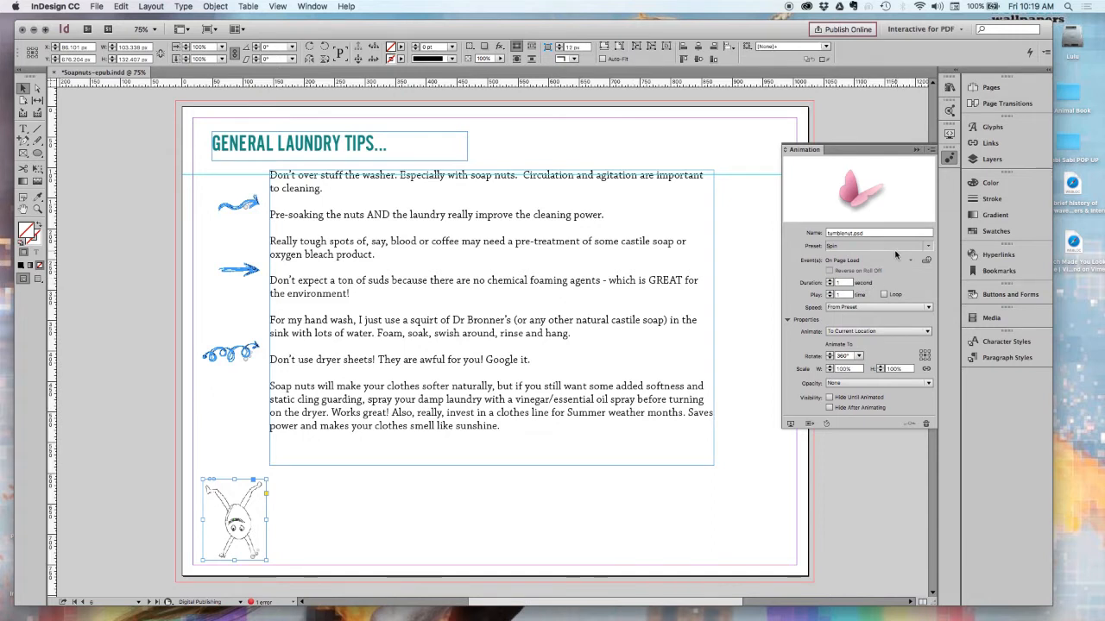
{"action": "left_click", "coordinate": [927, 247]}
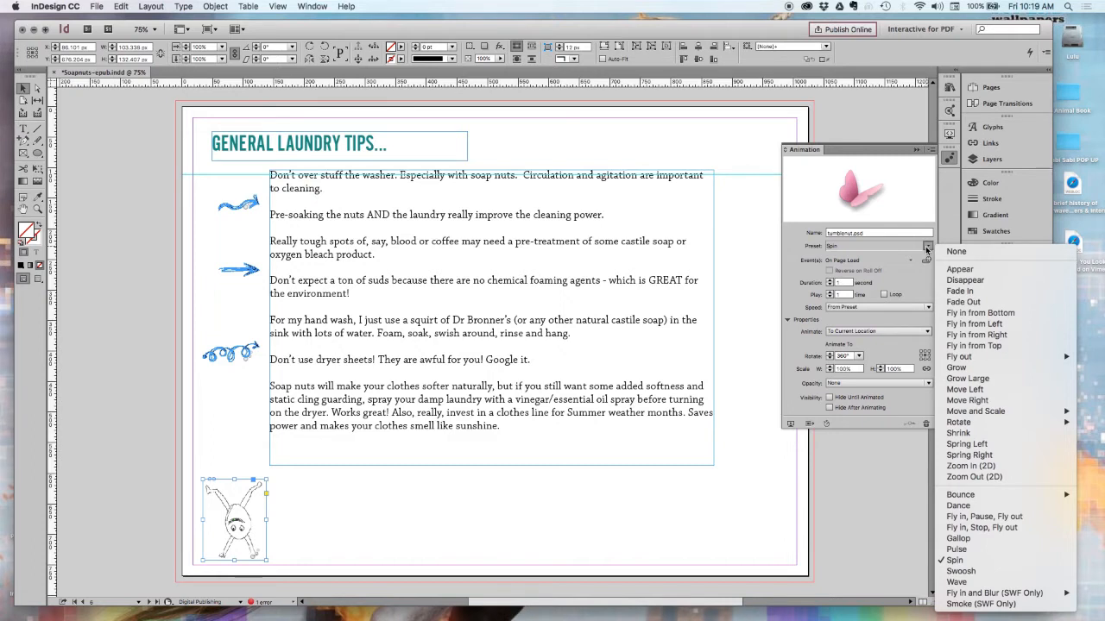
{"action": "left_click", "coordinate": [961, 402]}
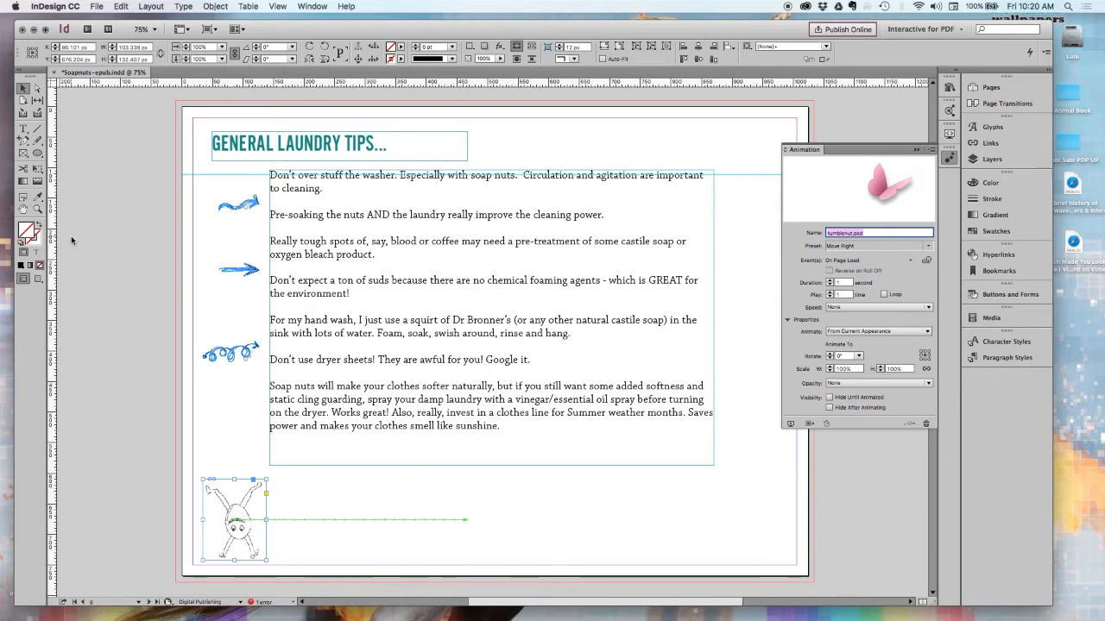
Extend the nut's motion path past the page's right edge and move the image onto the pasteboard left of the page.
{"action": "left_click", "coordinate": [299, 520]}
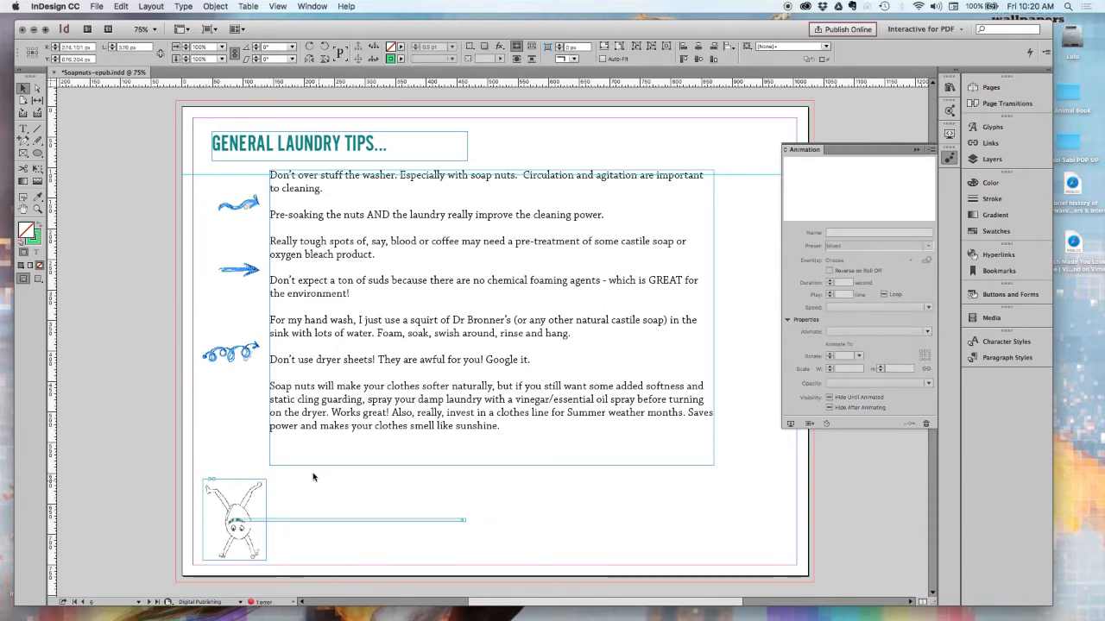
{"action": "left_click", "coordinate": [36, 88]}
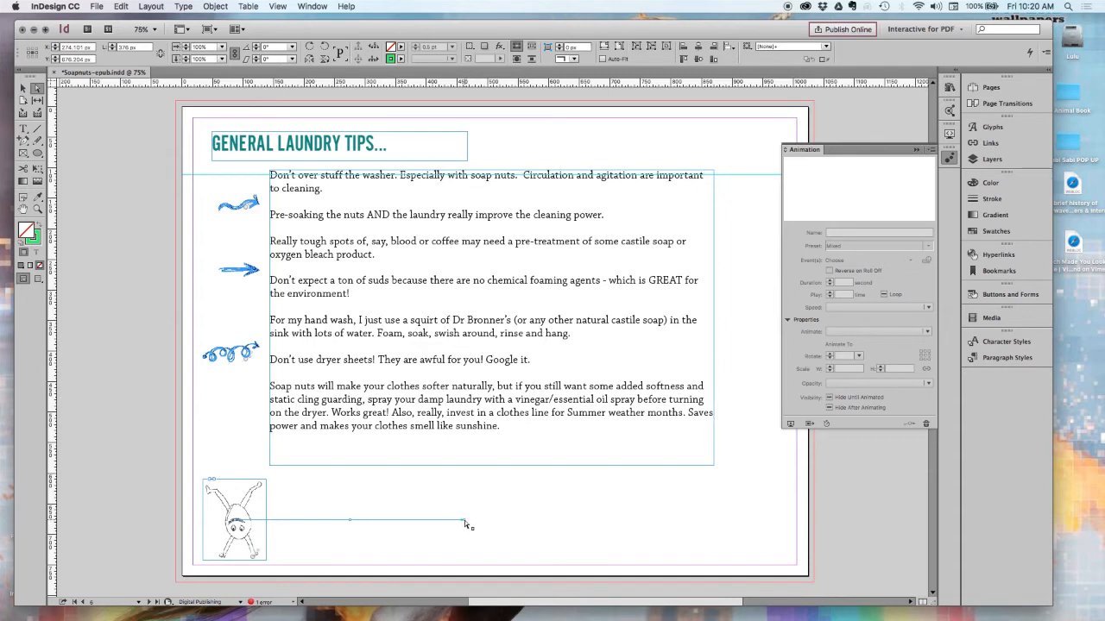
{"action": "left_click_drag", "start_coordinate": [464, 520], "coordinate": [891, 519]}
{"action": "left_click", "coordinate": [23, 89]}
{"action": "left_click_drag", "start_coordinate": [247, 541], "coordinate": [146, 542]}
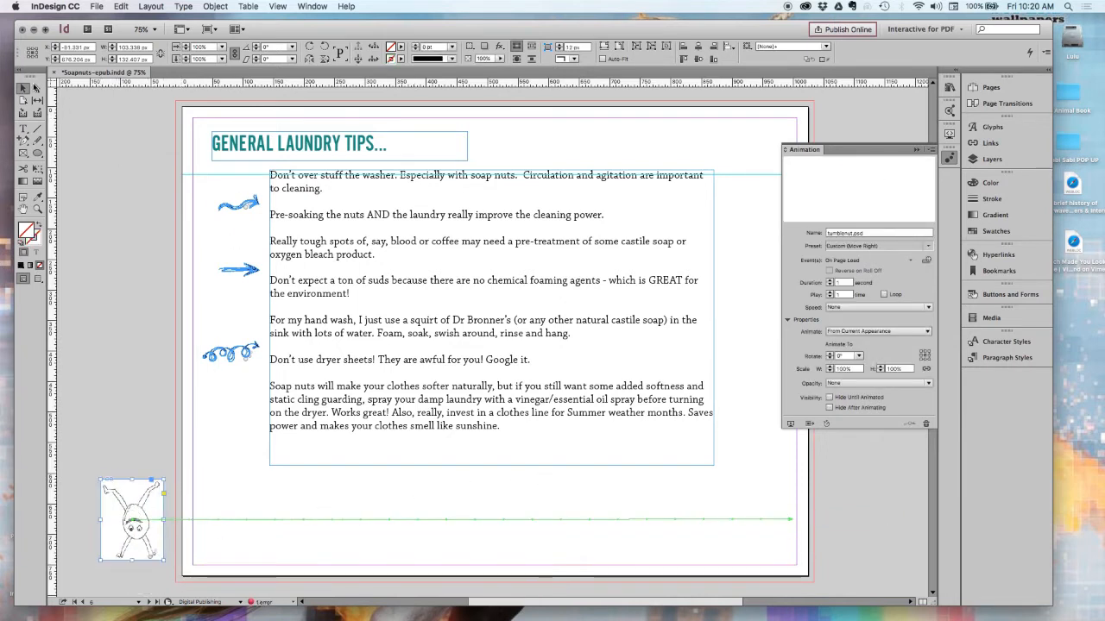
Stretch the end point of the nut's motion path again, well beyond the page's right edge onto the pasteboard.
{"action": "left_click", "coordinate": [36, 88]}
{"action": "left_click", "coordinate": [693, 520]}
{"action": "left_click_drag", "start_coordinate": [790, 520], "coordinate": [918, 521]}
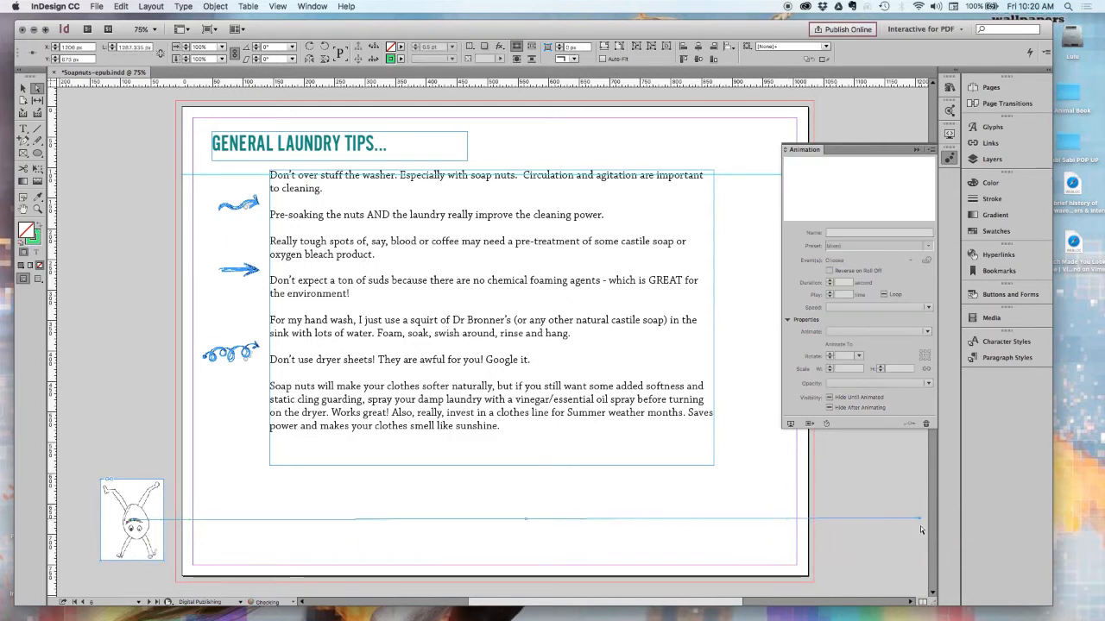
Preview the nut's movement across the page in the EPUB Interactivity Preview.
{"action": "left_click", "coordinate": [950, 133]}
{"action": "left_click", "coordinate": [575, 348]}
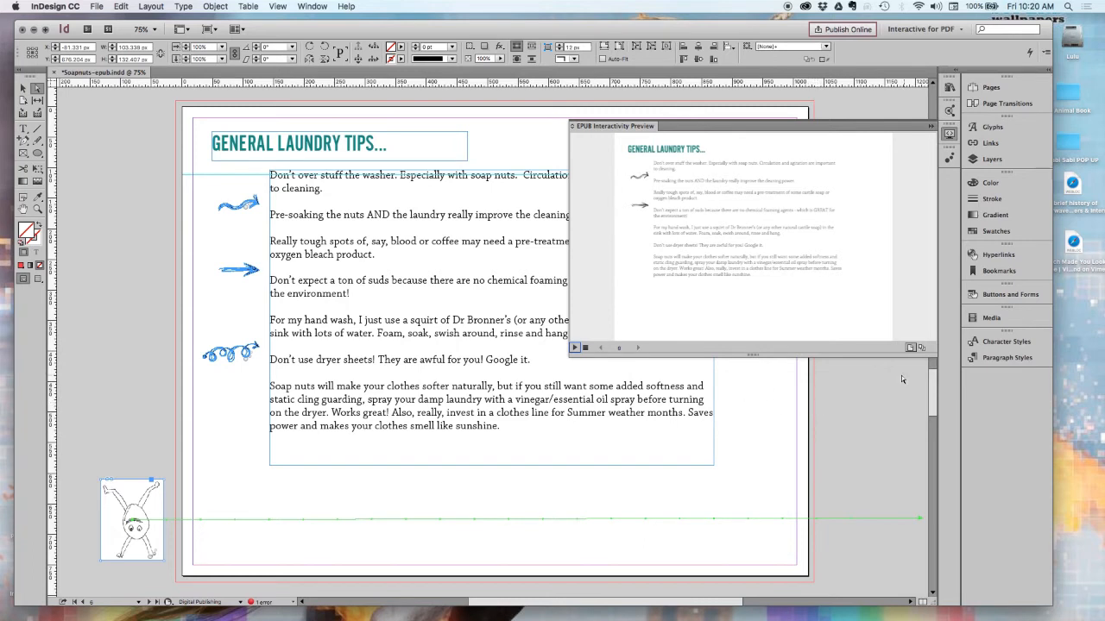
{"action": "left_click", "coordinate": [930, 126]}
Set the nut animation's duration to 2 seconds and its rotation to 180°.
{"action": "left_click", "coordinate": [948, 158]}
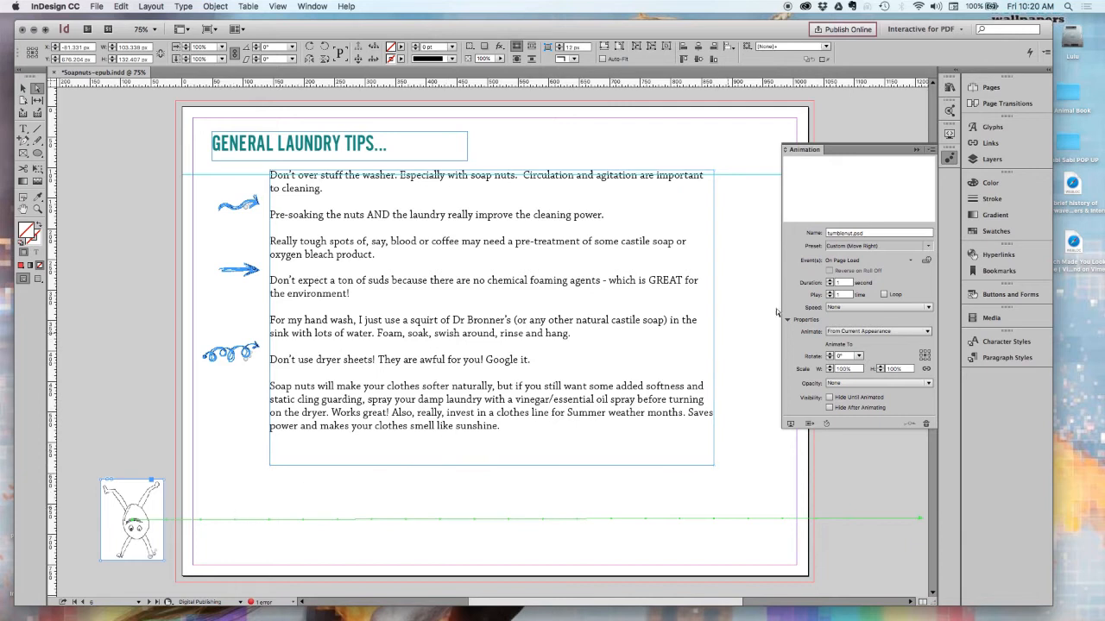
{"action": "left_click", "coordinate": [830, 280]}
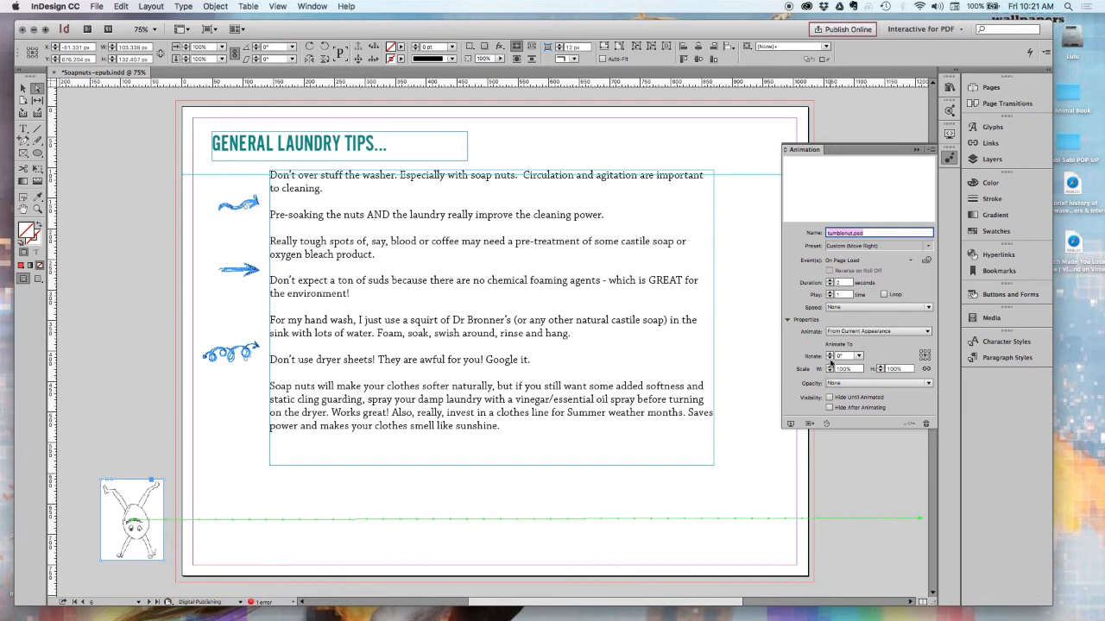
{"action": "left_click", "coordinate": [858, 356]}
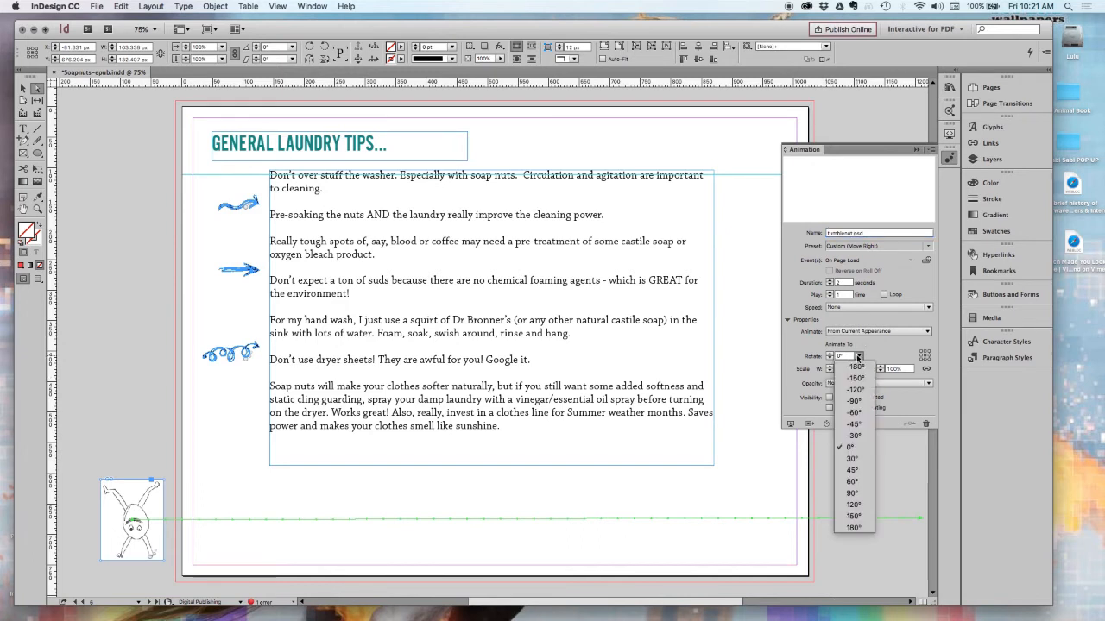
{"action": "left_click", "coordinate": [853, 528]}
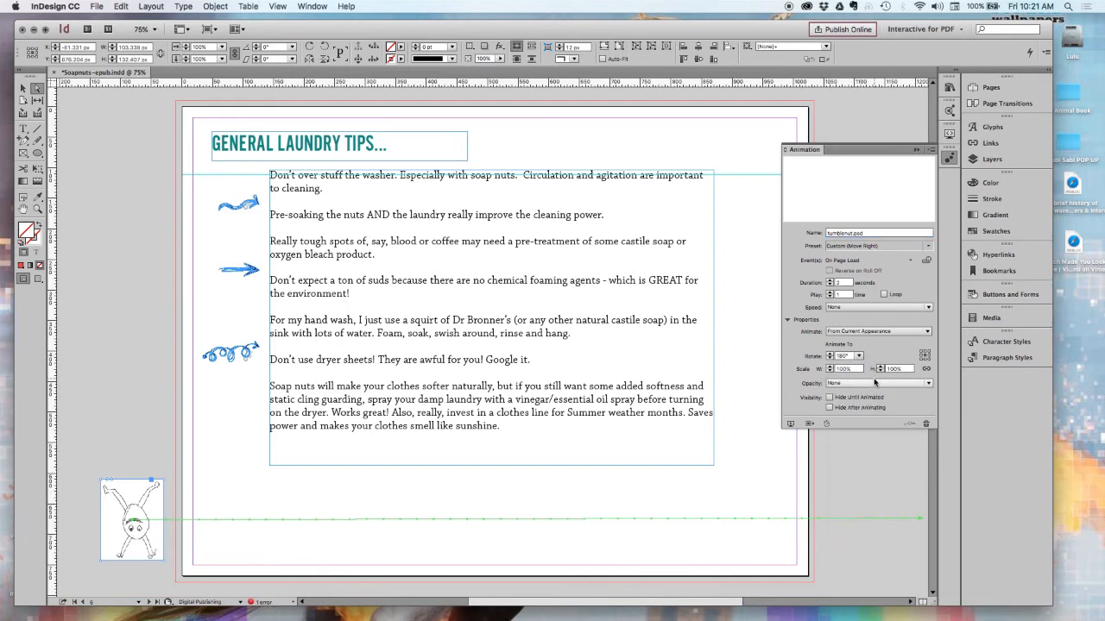
Preview the page with the nut's slower, rotating animation and close the preview.
{"action": "left_click", "coordinate": [949, 134]}
{"action": "left_click", "coordinate": [586, 347]}
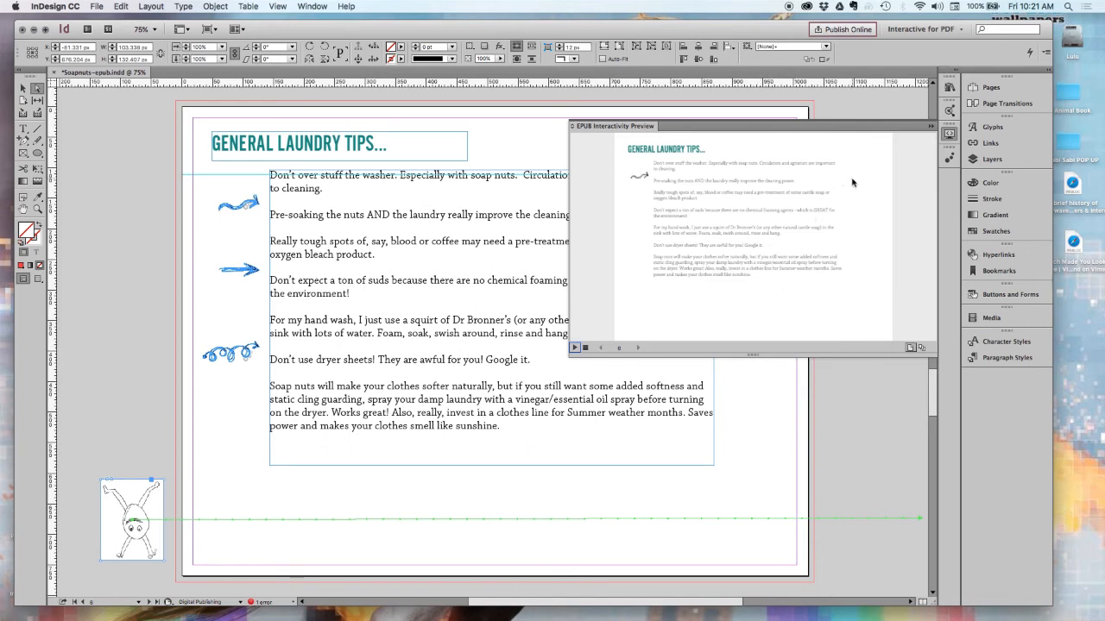
{"action": "left_click", "coordinate": [929, 129]}
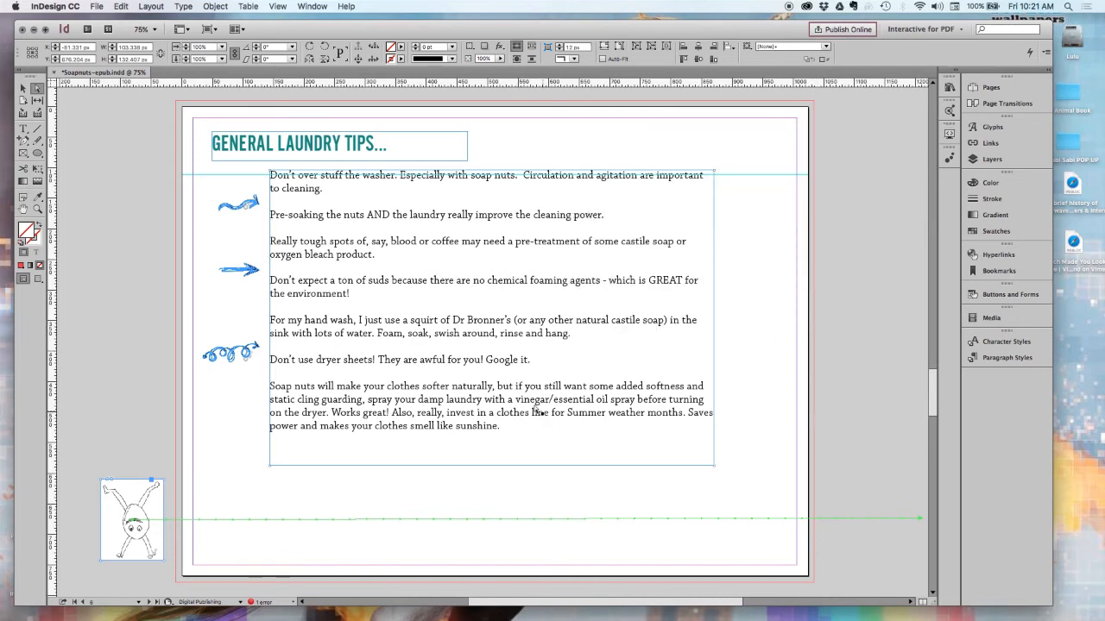
{"action": "left_click", "coordinate": [422, 372]}
Show the Timing settings for On Page Load and reorder tumblenut.psd to play after the three compound paths.
{"action": "left_click", "coordinate": [311, 6]}
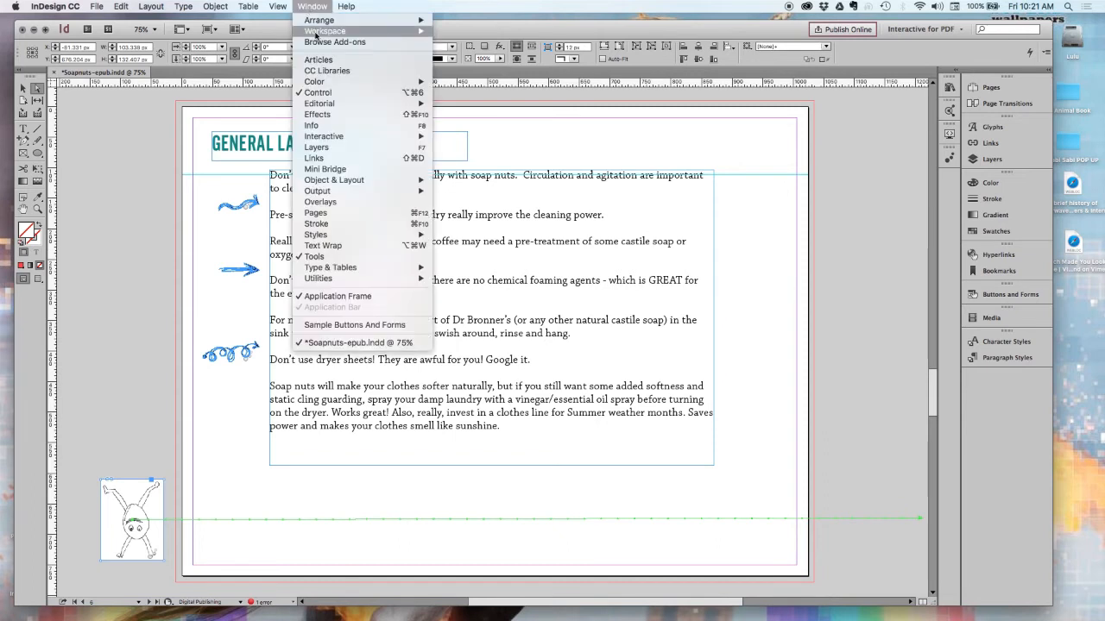
{"action": "mouse_move", "coordinate": [343, 191]}
{"action": "mouse_move", "coordinate": [367, 140]}
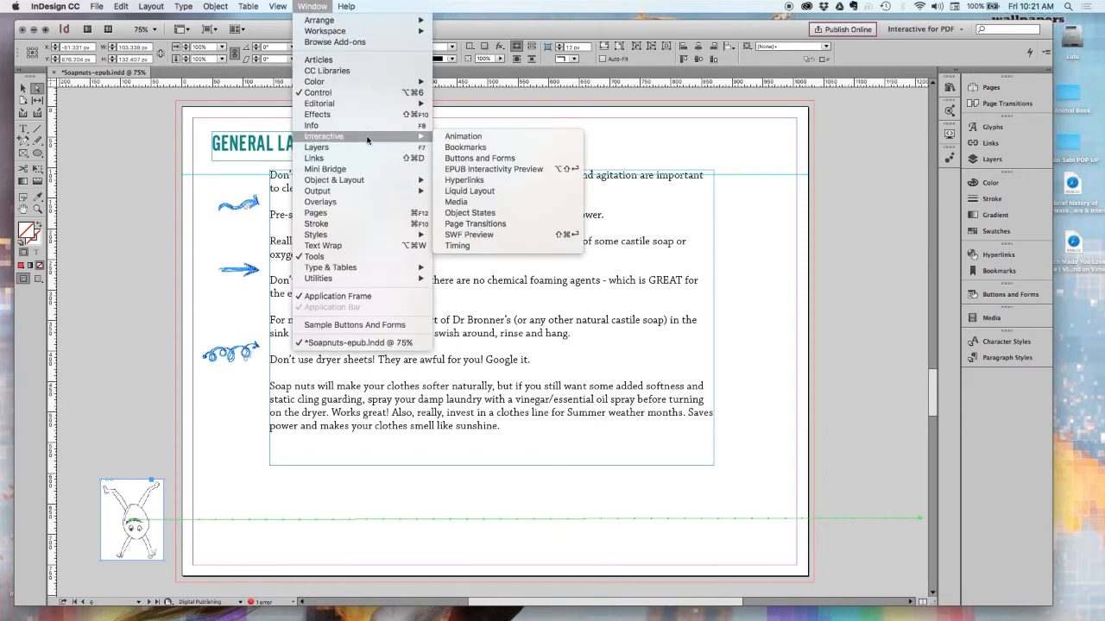
{"action": "left_click", "coordinate": [471, 246]}
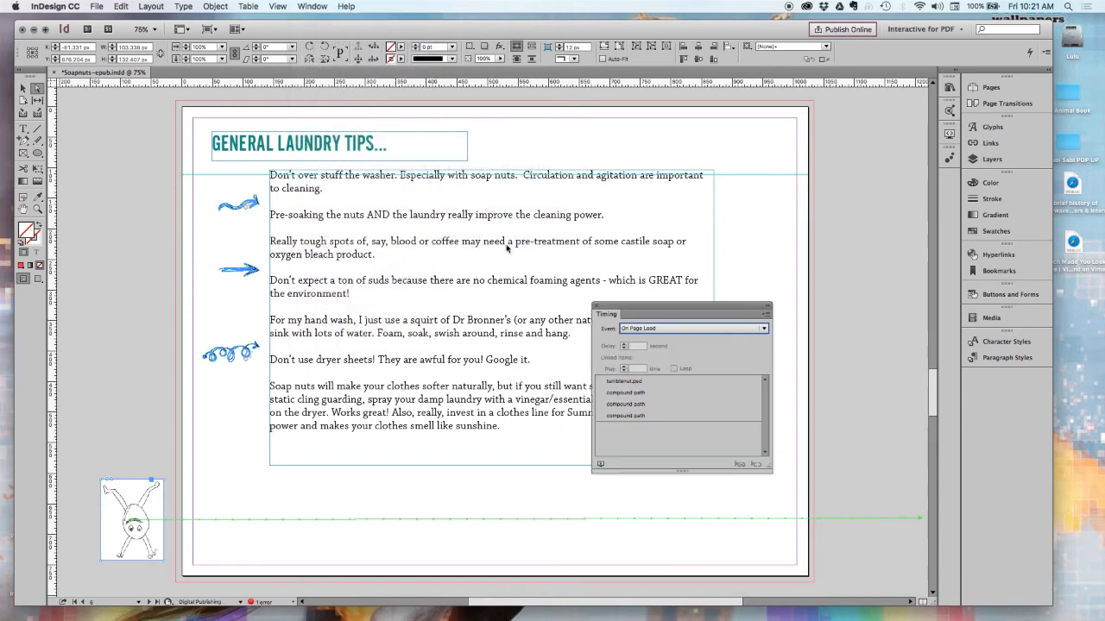
{"action": "left_click_drag", "start_coordinate": [677, 310], "coordinate": [827, 351]}
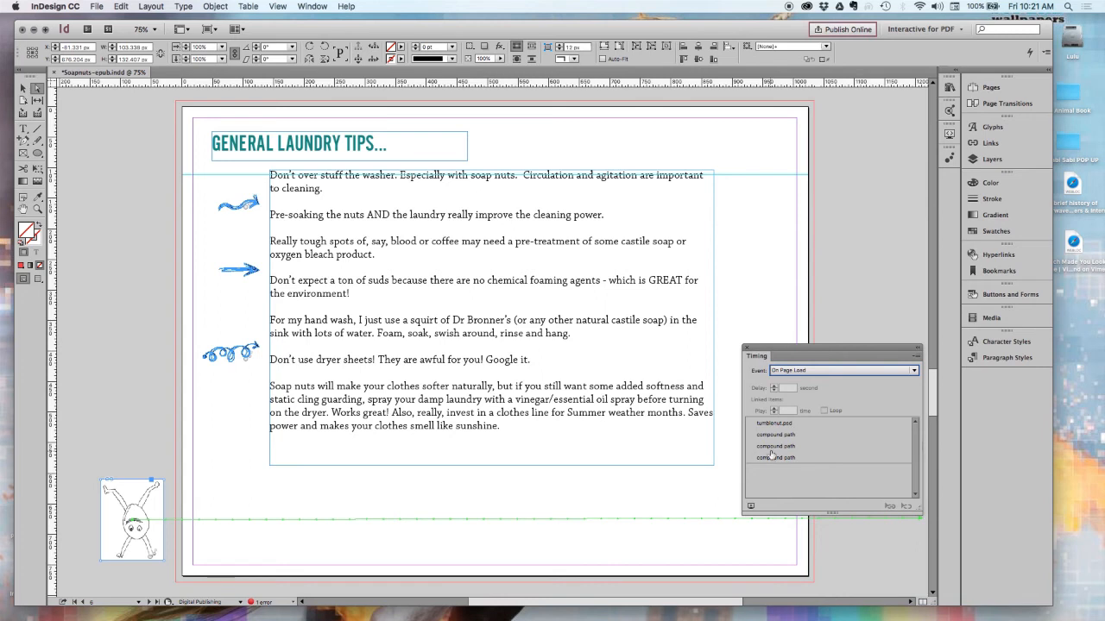
{"action": "left_click_drag", "start_coordinate": [770, 425], "coordinate": [799, 458]}
Play the reordered animation sequence in the EPUB Interactivity Preview, then stop and close it.
{"action": "left_click", "coordinate": [948, 136]}
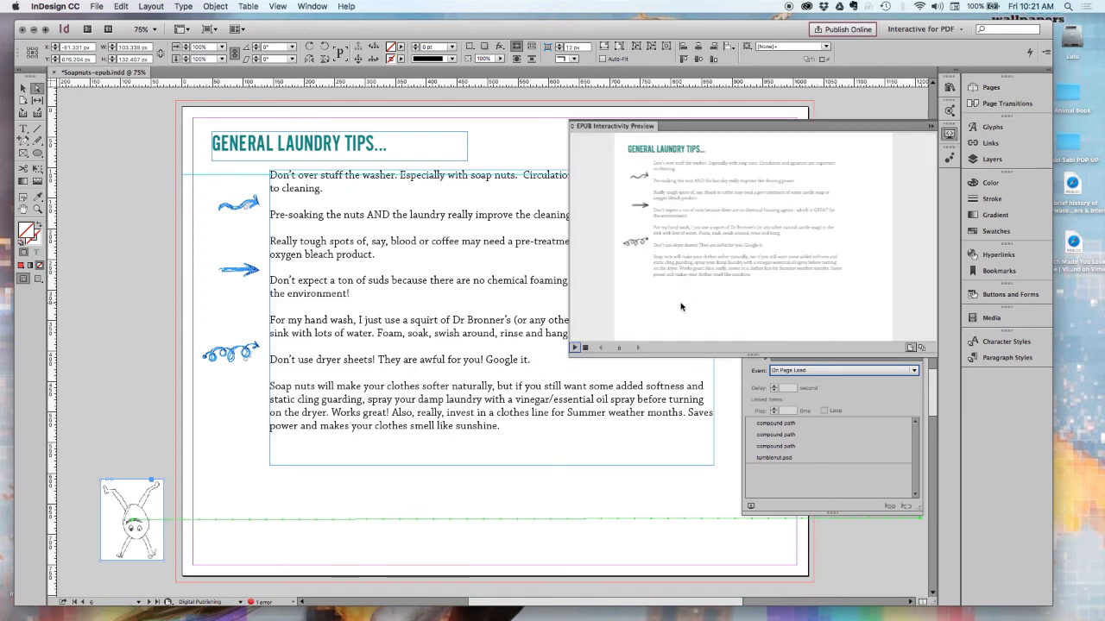
{"action": "left_click", "coordinate": [574, 347]}
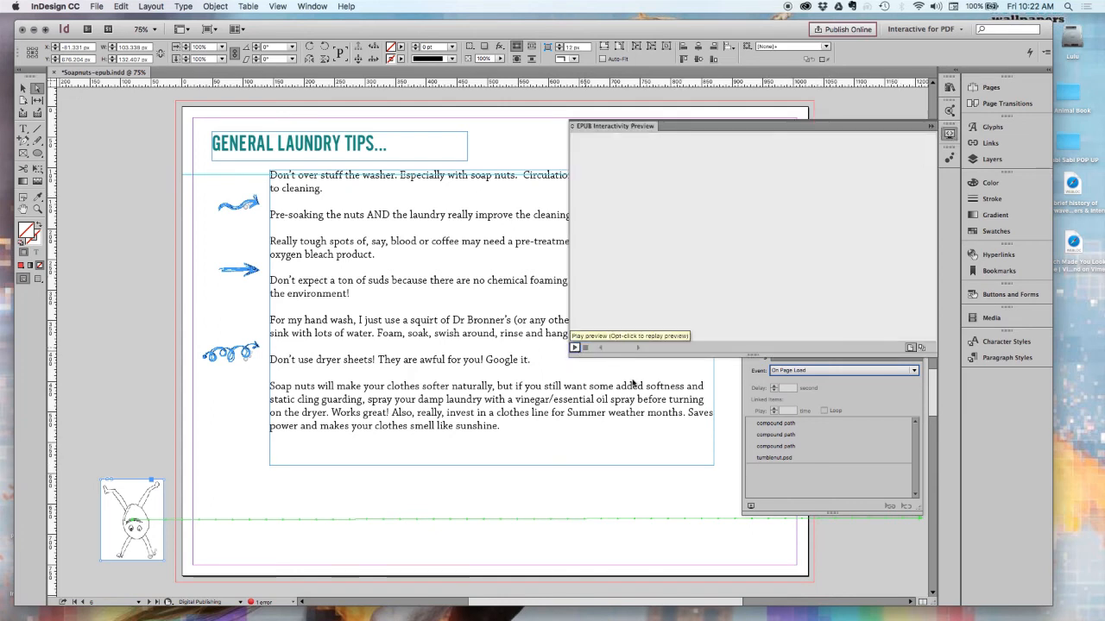
{"action": "left_click", "coordinate": [585, 347]}
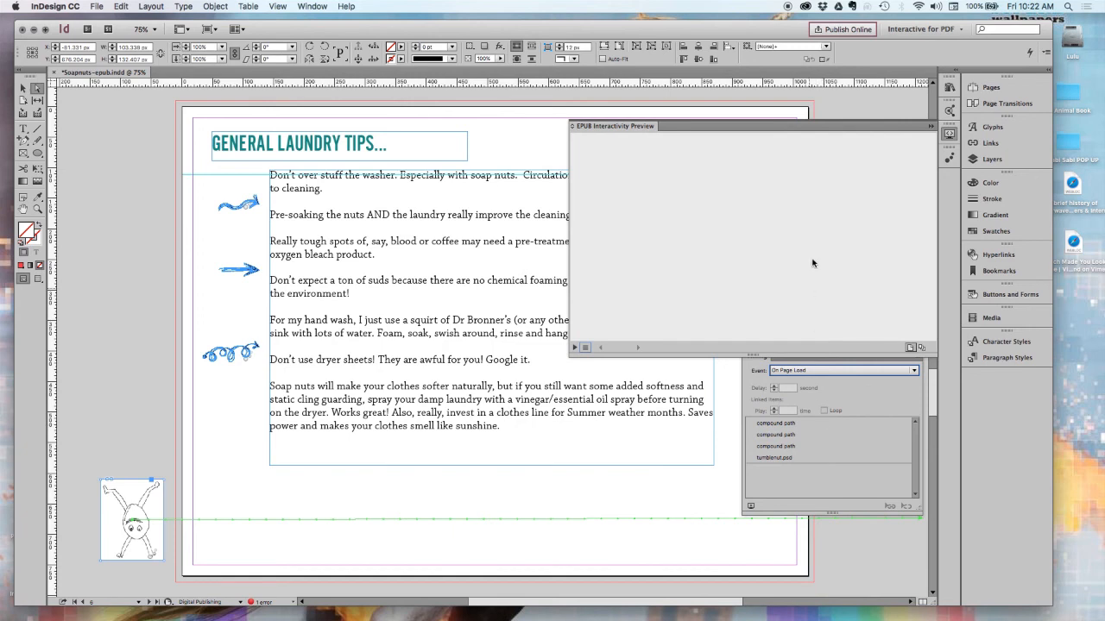
{"action": "left_click", "coordinate": [930, 126]}
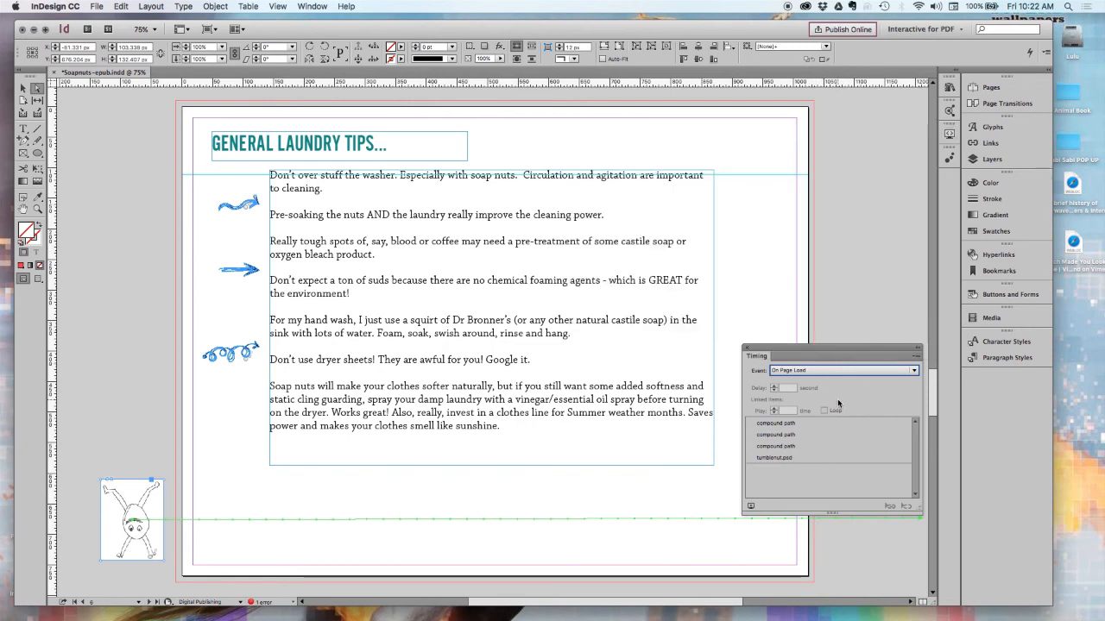
Link the three compound path arrow animations in the Timing list so they play together.
{"action": "left_click", "coordinate": [790, 424]}
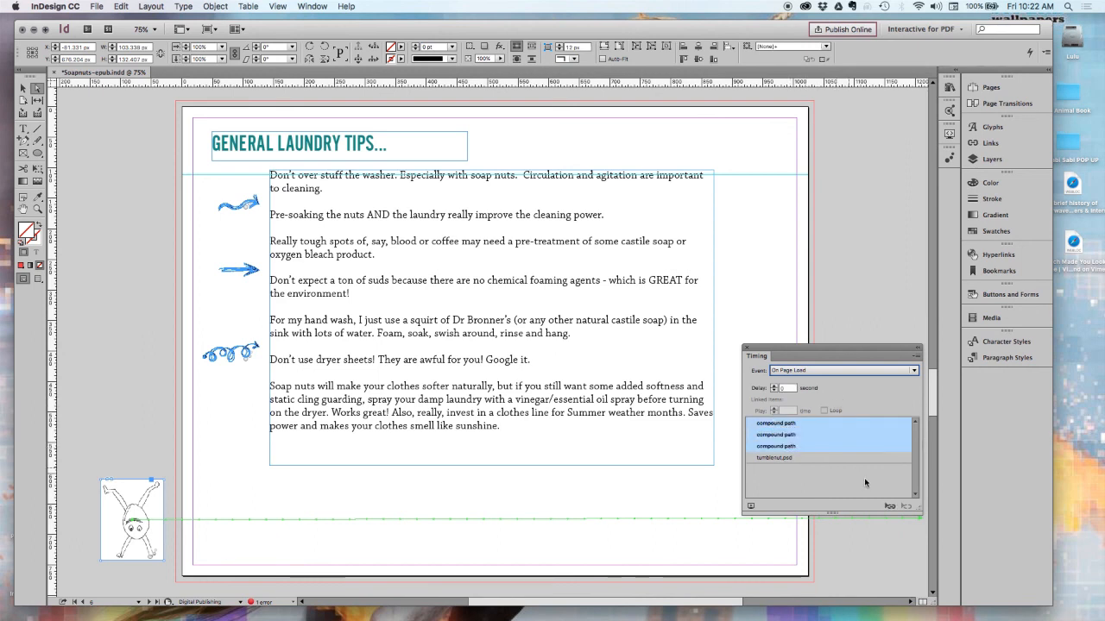
{"action": "left_click", "coordinate": [890, 507]}
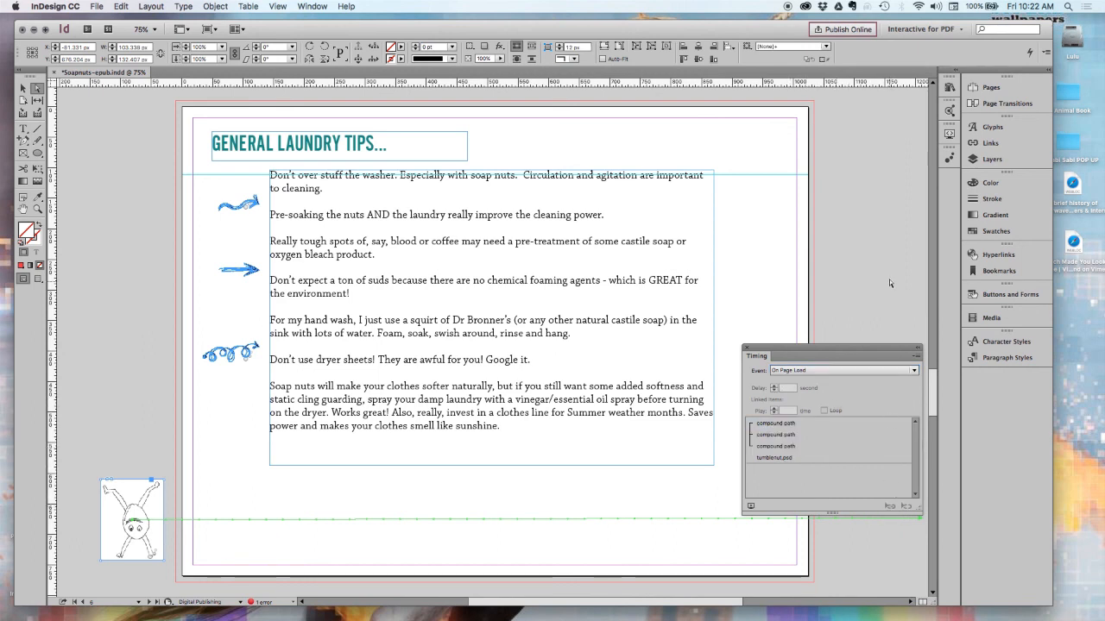
Open the EPUB Interactivity Preview to check the linked arrow animations.
{"action": "left_click", "coordinate": [950, 137]}
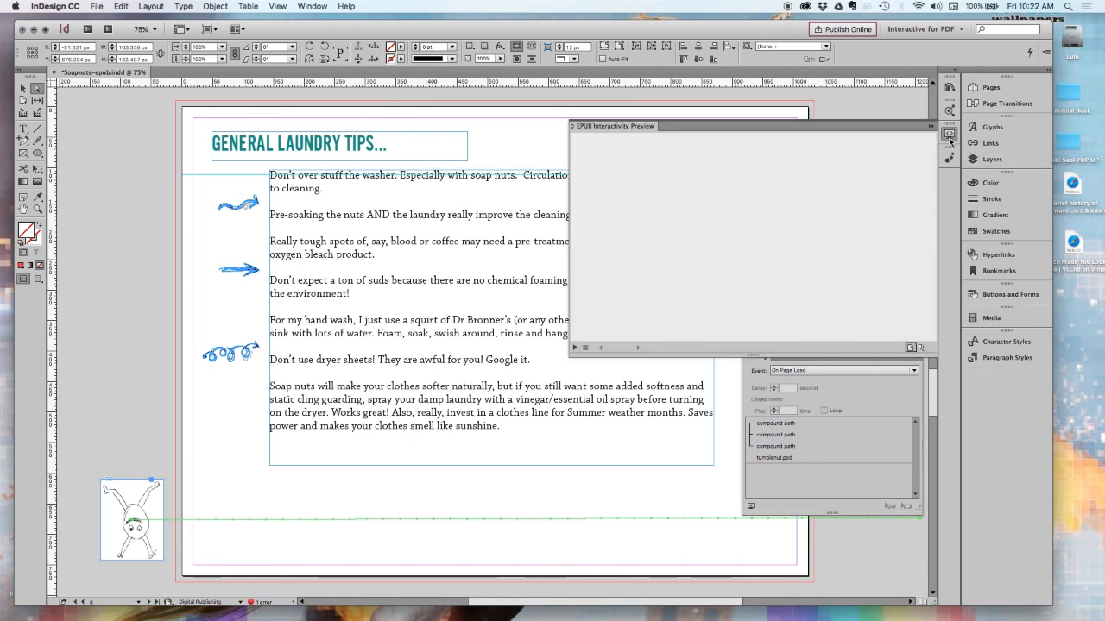